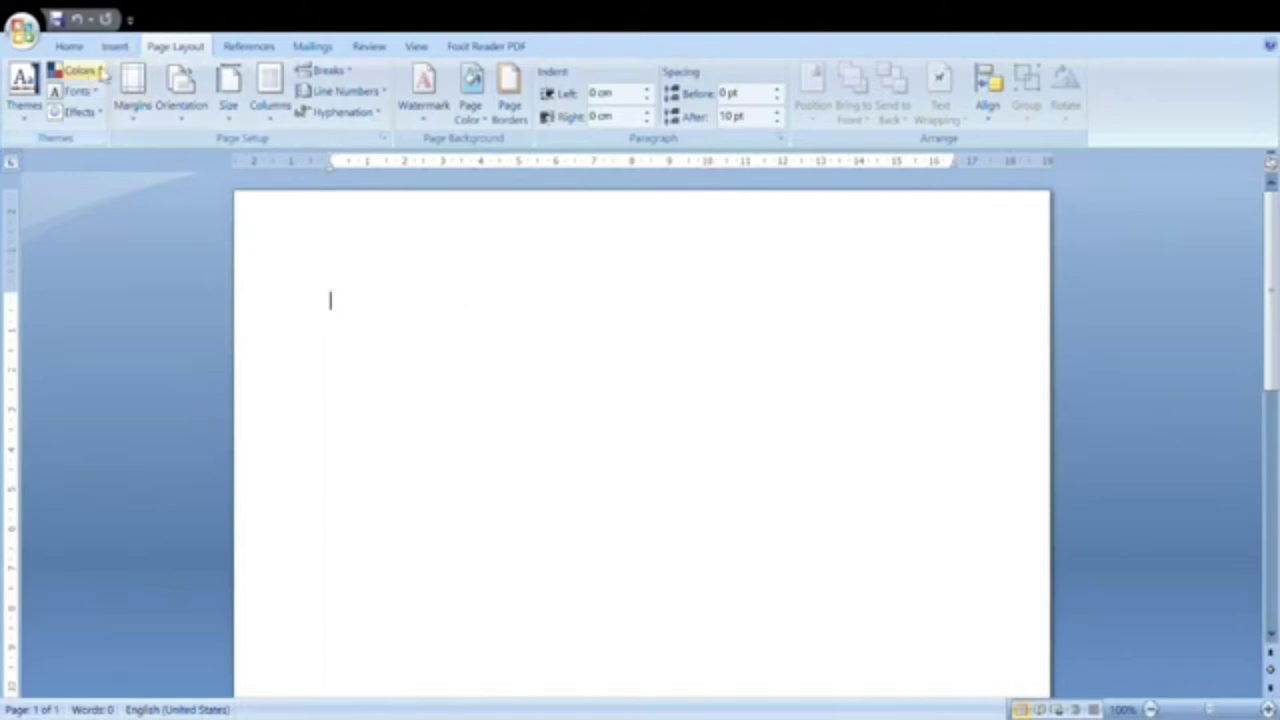
Step: Set the page size to A4 (21 cm x 29.7 cm) in portrait orientation
left_click(262, 47)
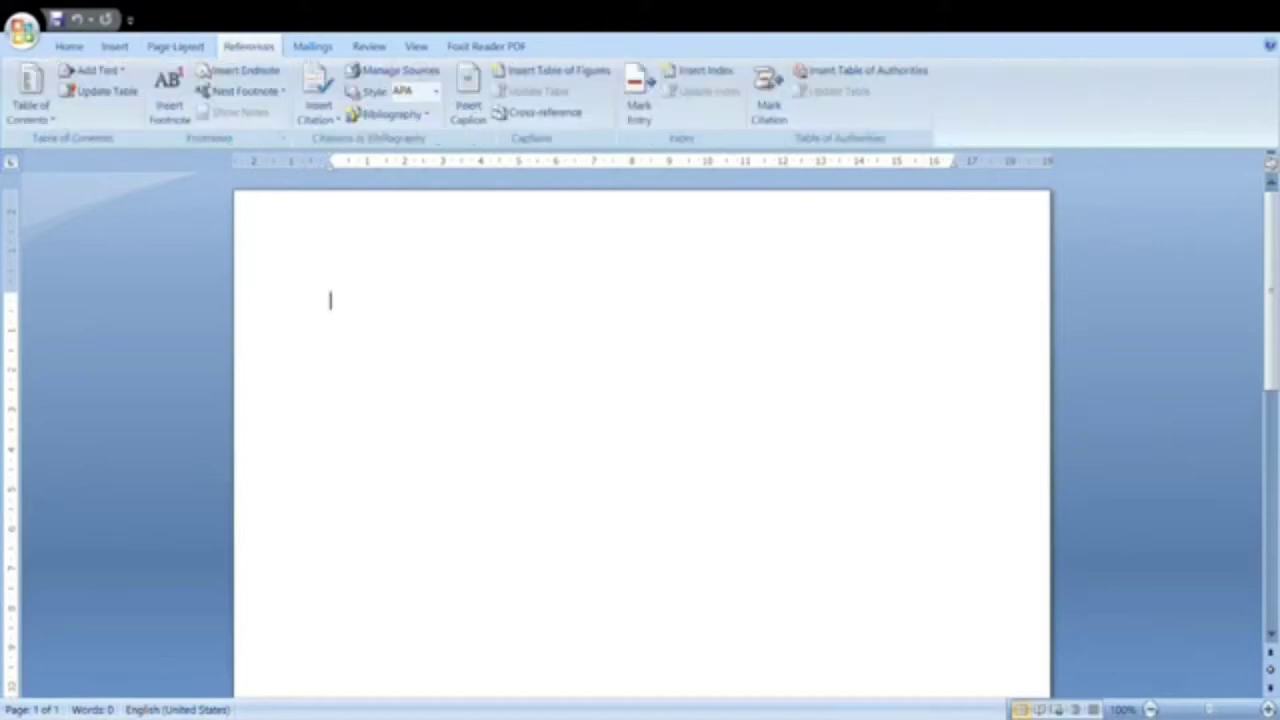
left_click(176, 48)
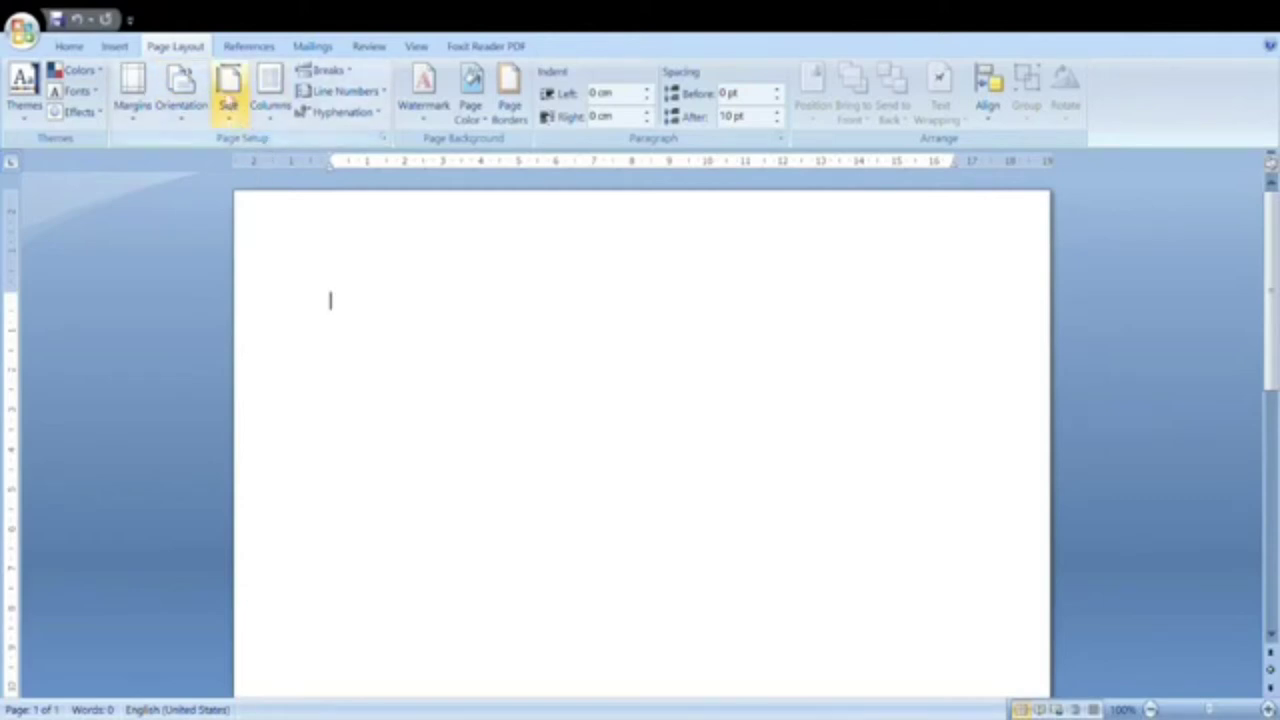
left_click(229, 103)
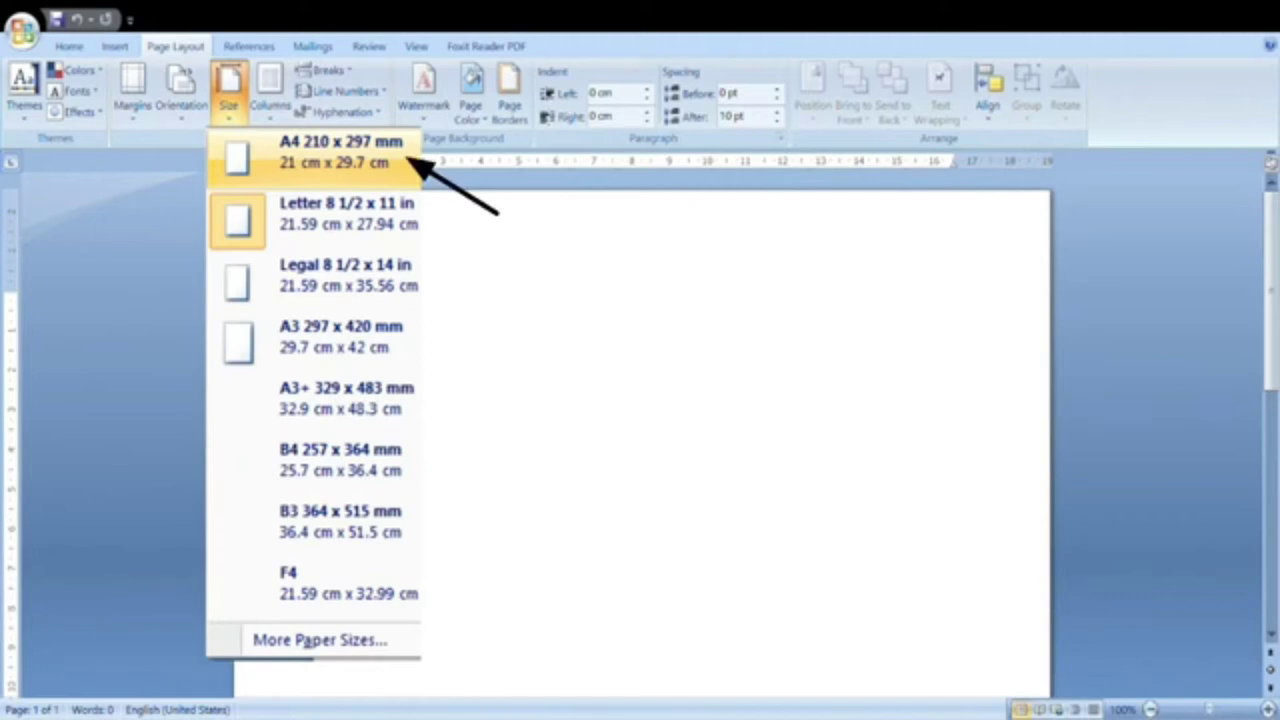
left_click(300, 155)
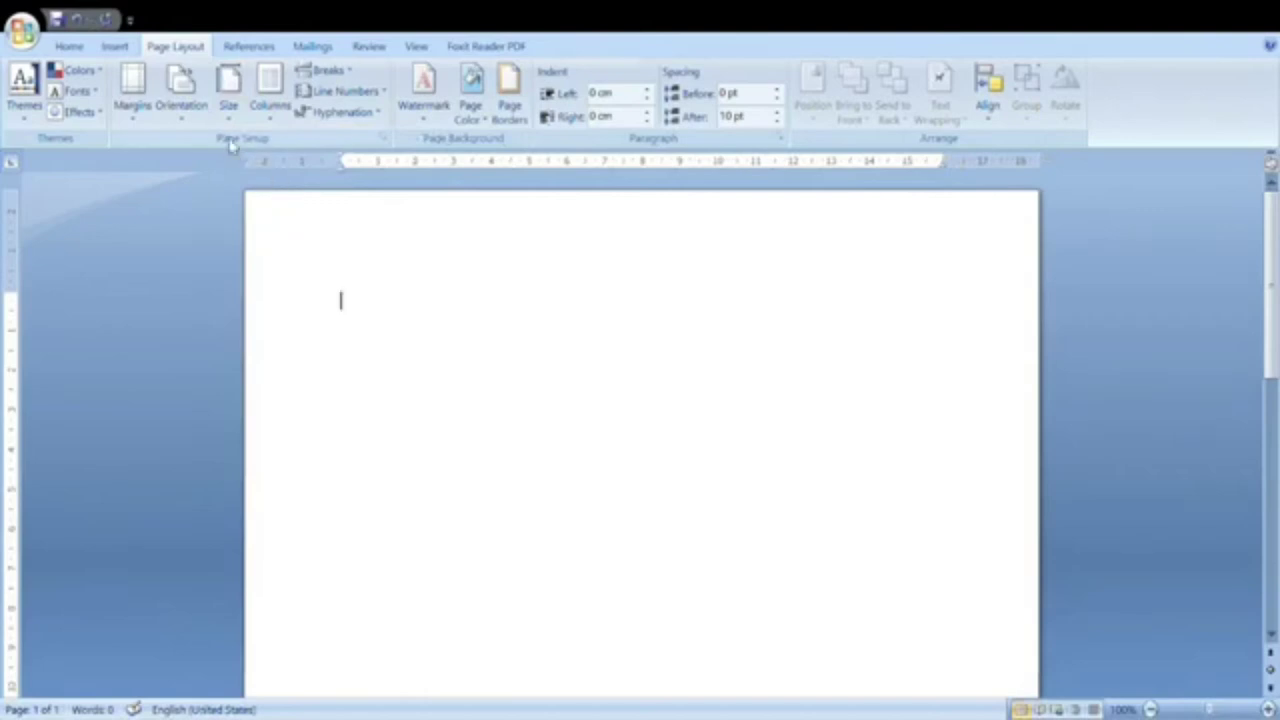
left_click(197, 112)
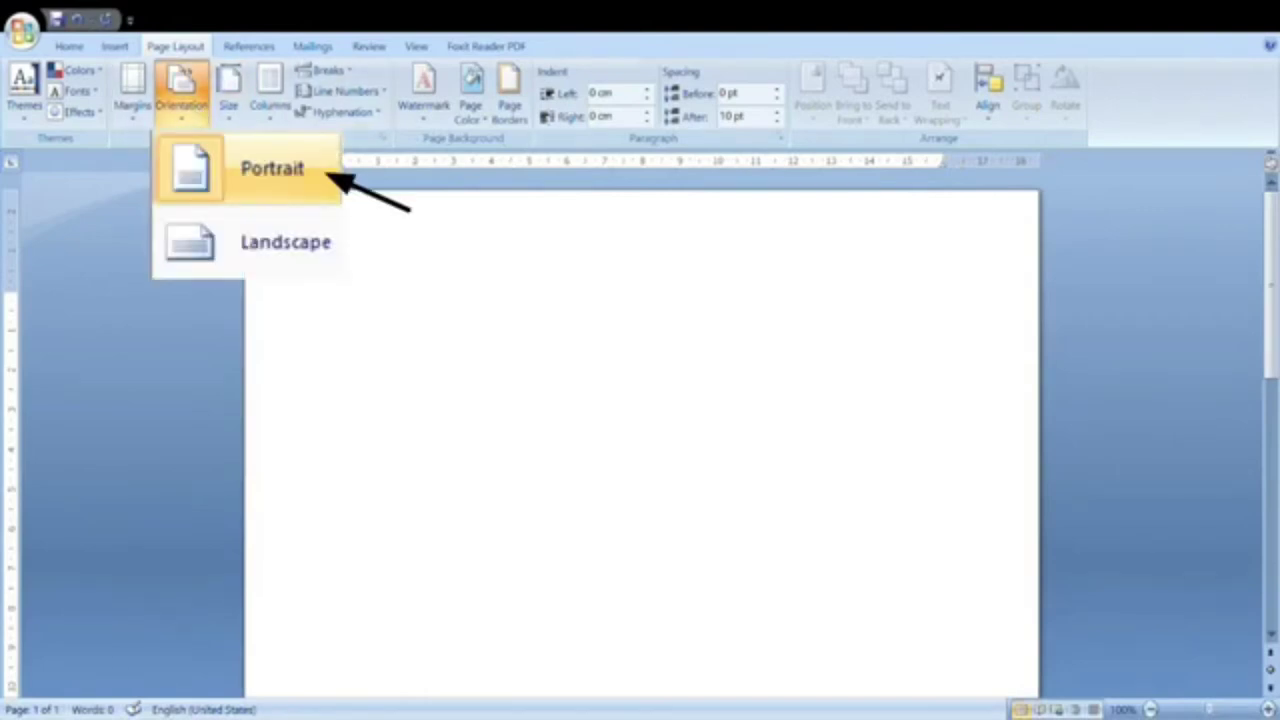
left_click(255, 160)
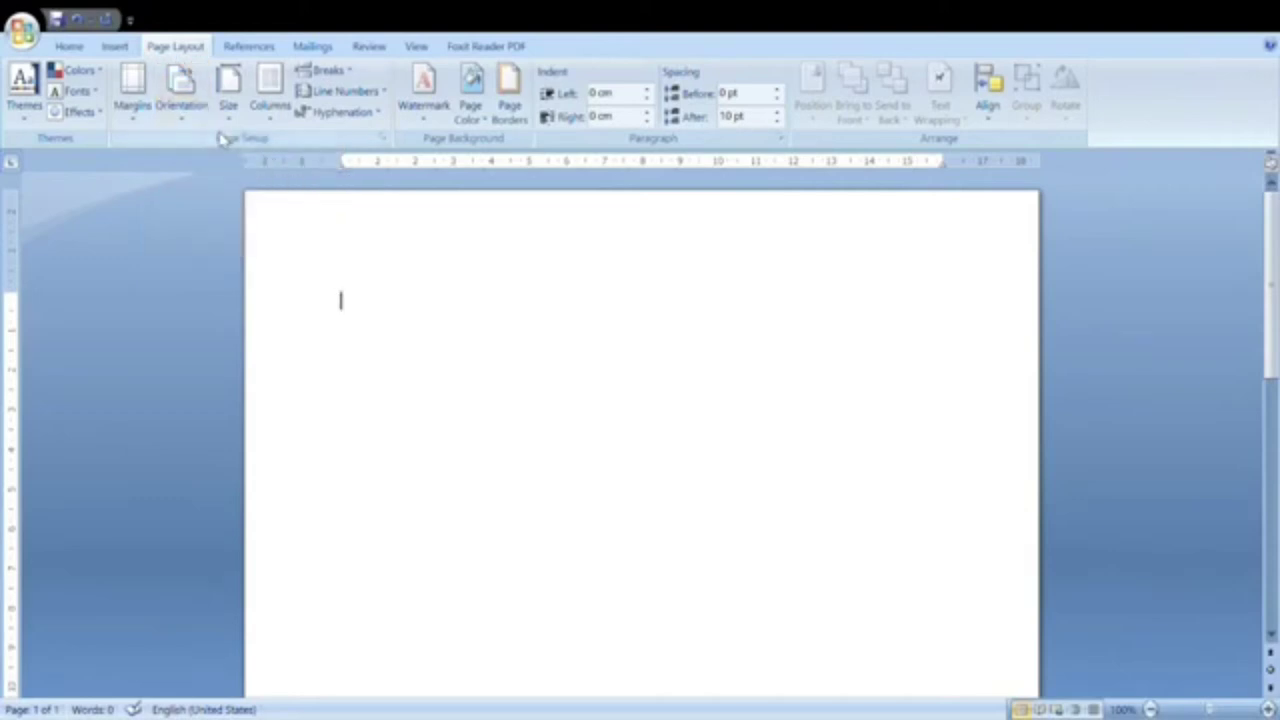
Step: Apply custom margins of 4 cm top and left, 3 cm bottom and right
left_click(138, 110)
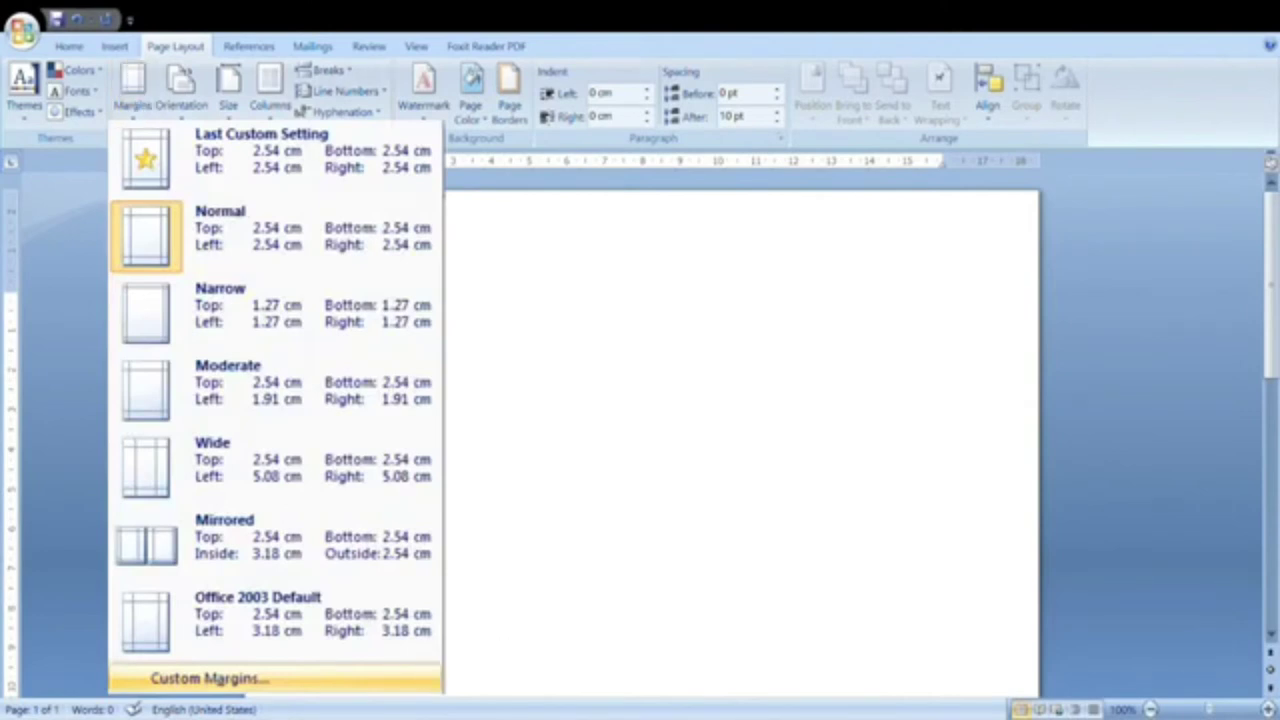
left_click(631, 420)
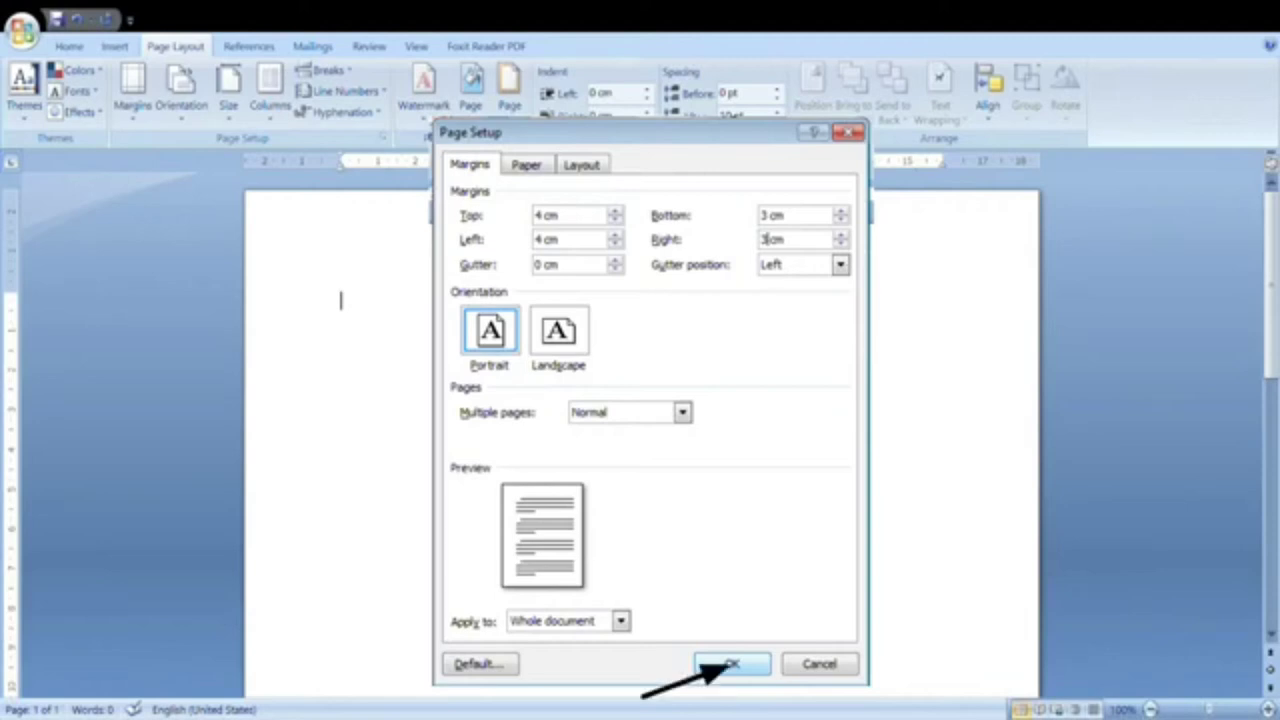
type("3")
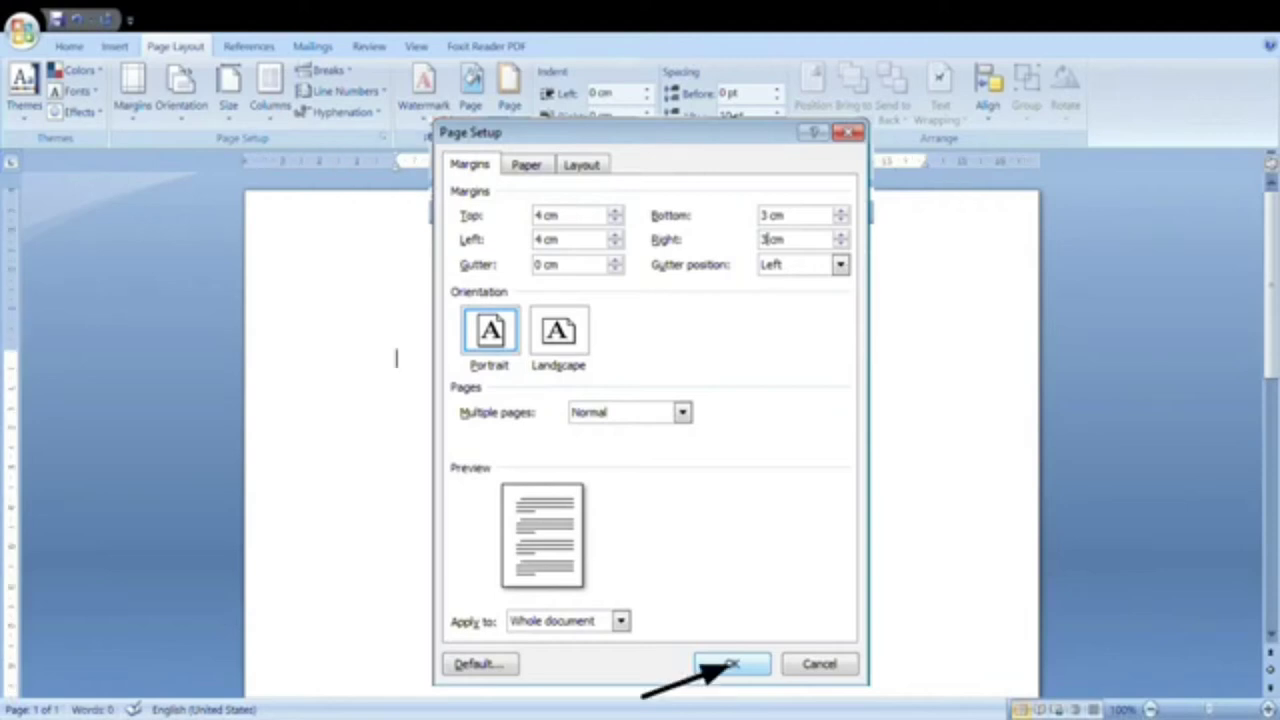
left_click(732, 664)
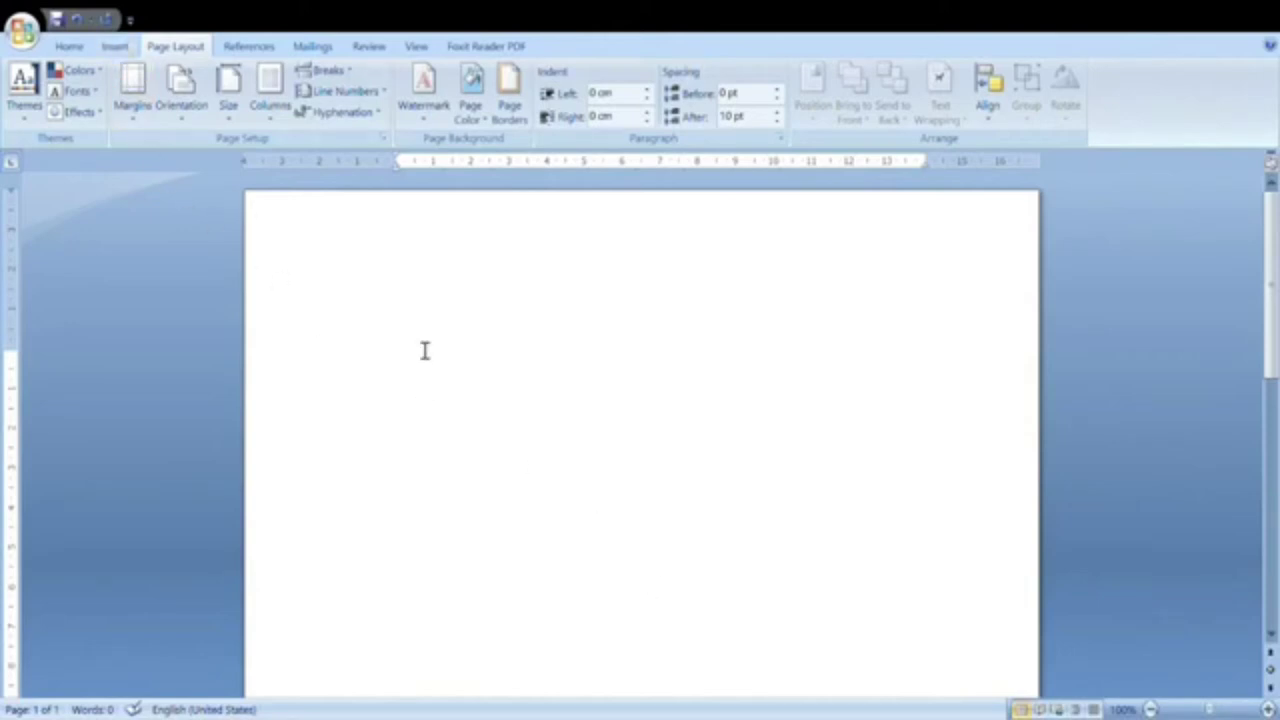
left_click(86, 52)
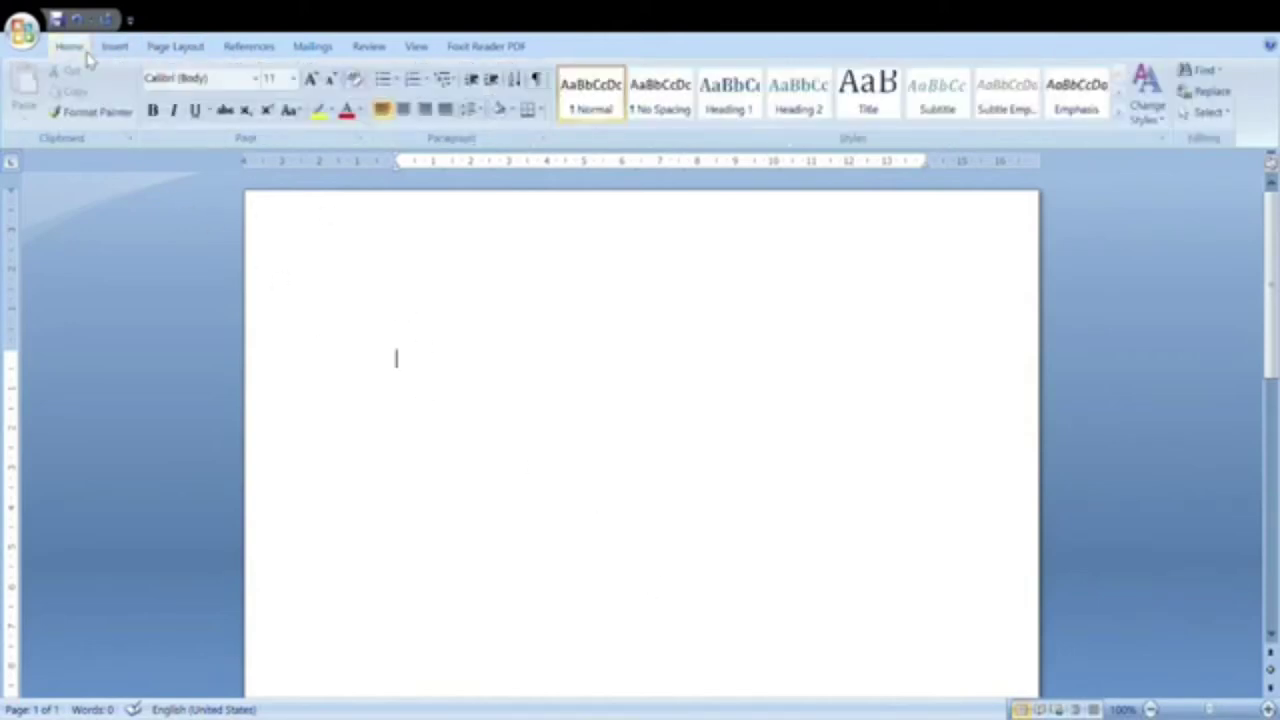
Step: Choose Times New Roman at 12 pt with 1.5 line spacing
left_click(256, 80)
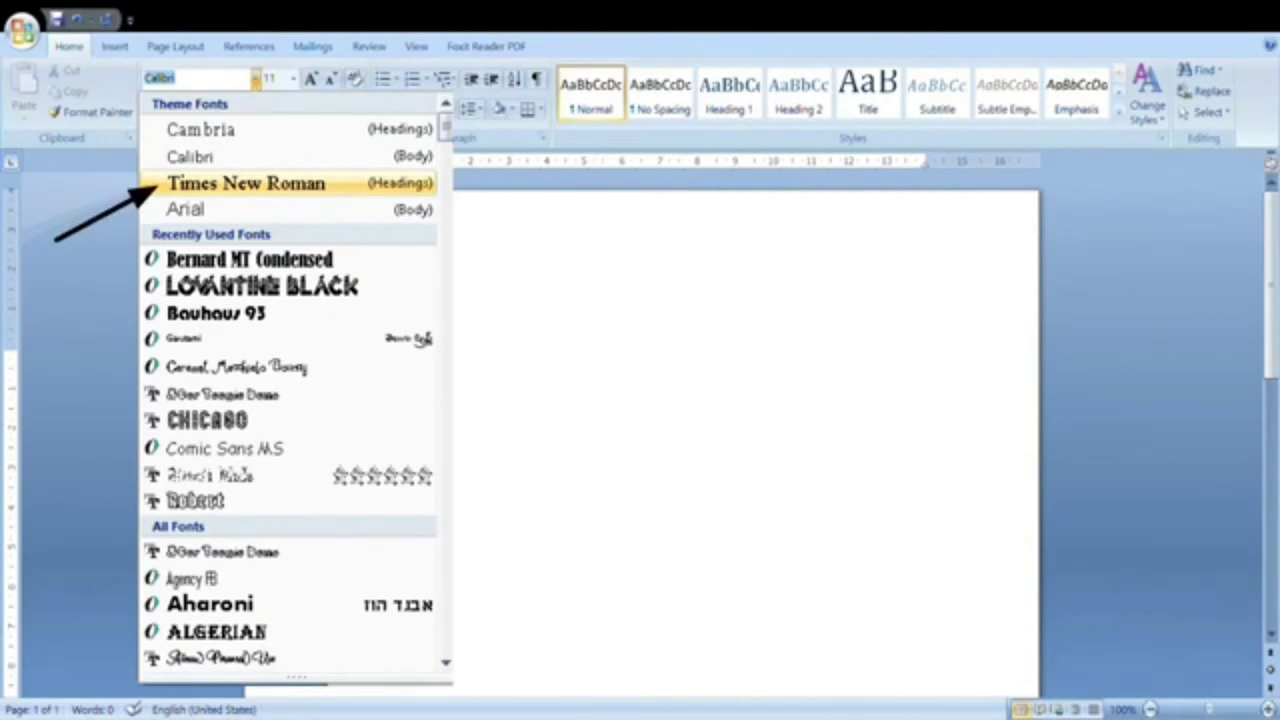
left_click(246, 183)
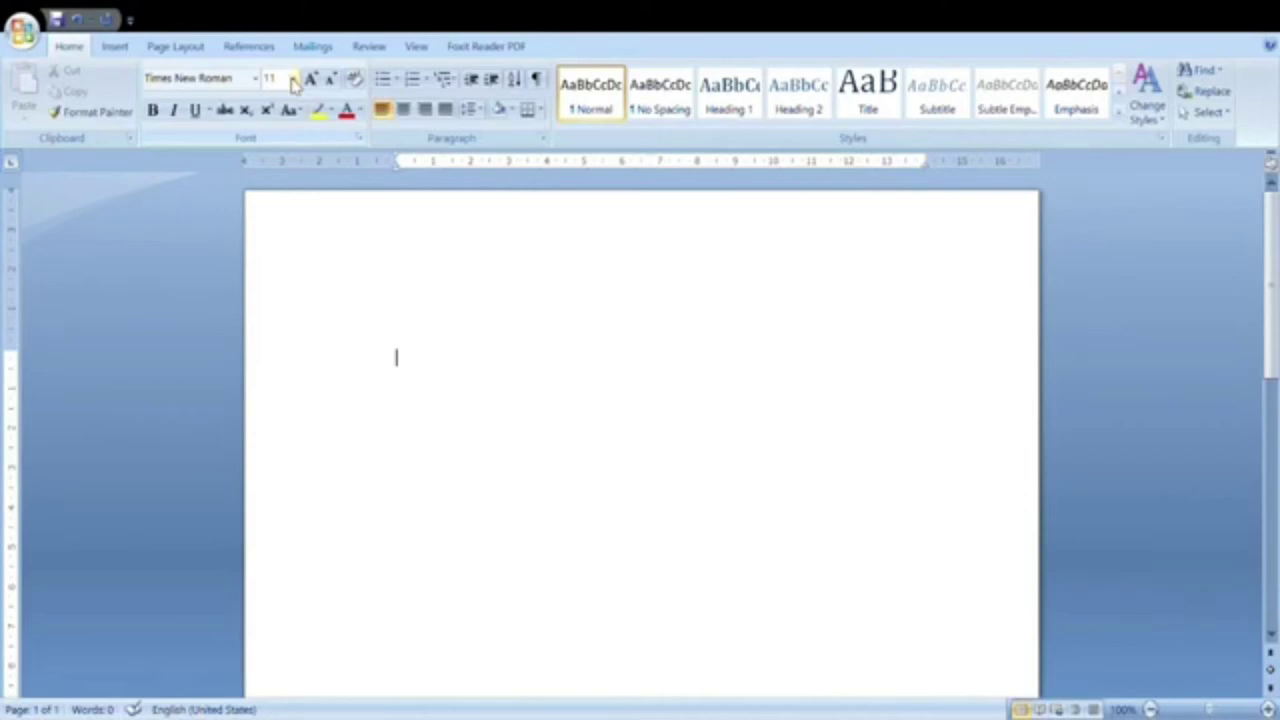
left_click(293, 80)
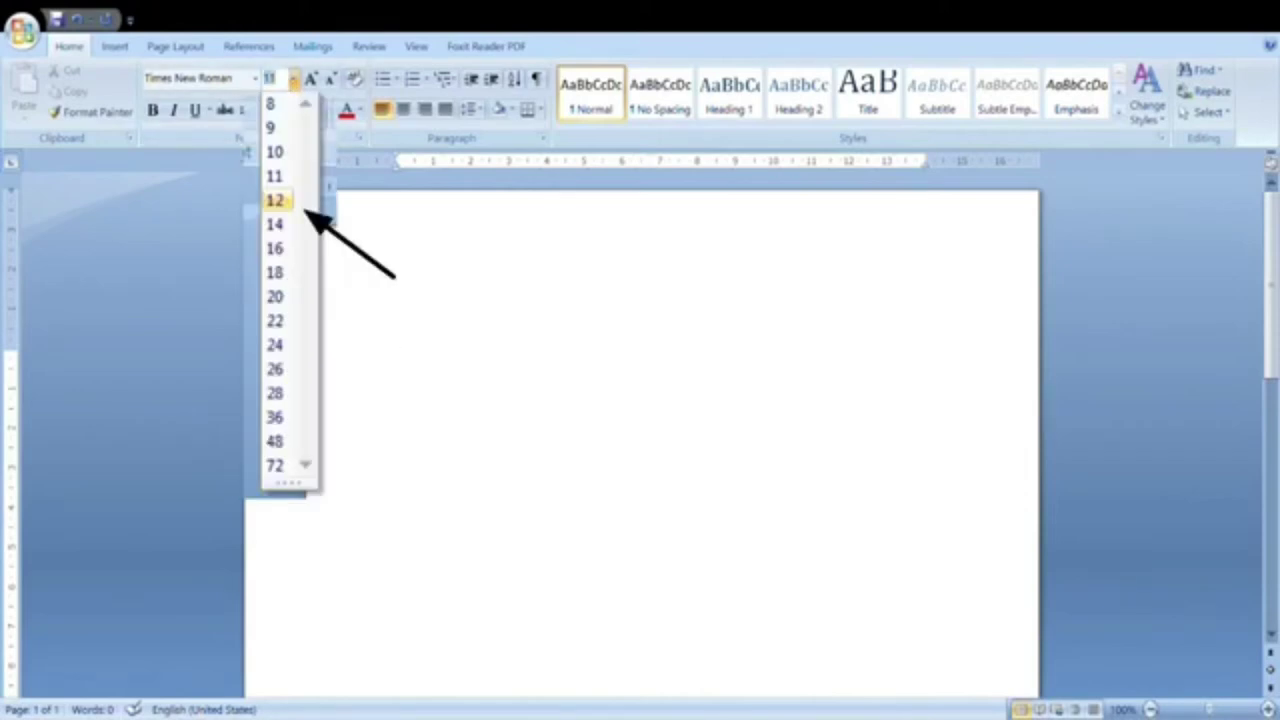
left_click(275, 200)
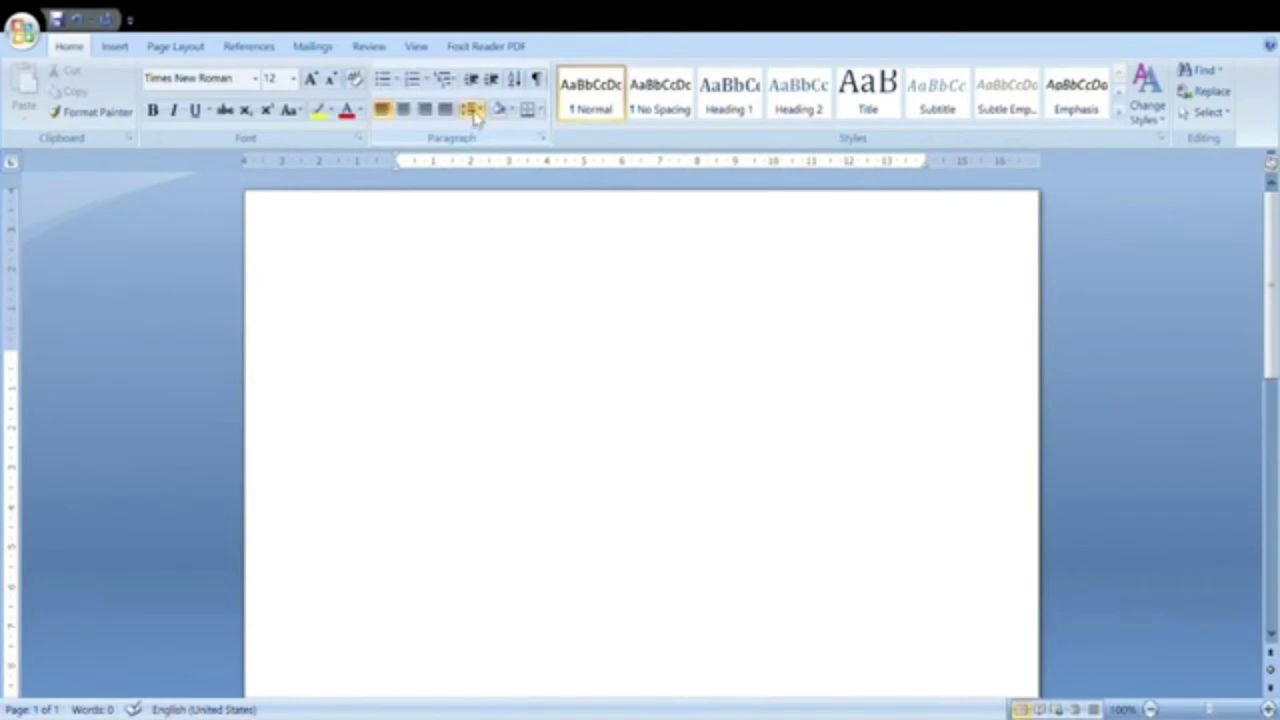
left_click(475, 112)
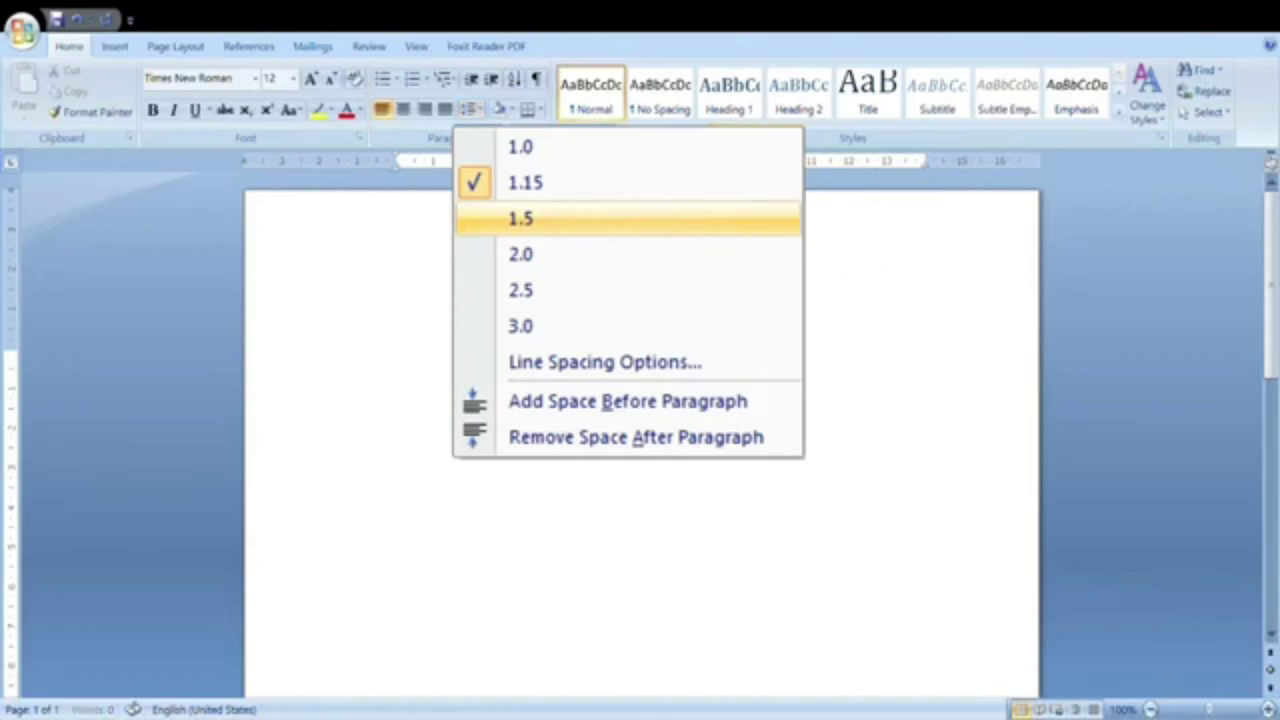
left_click(520, 218)
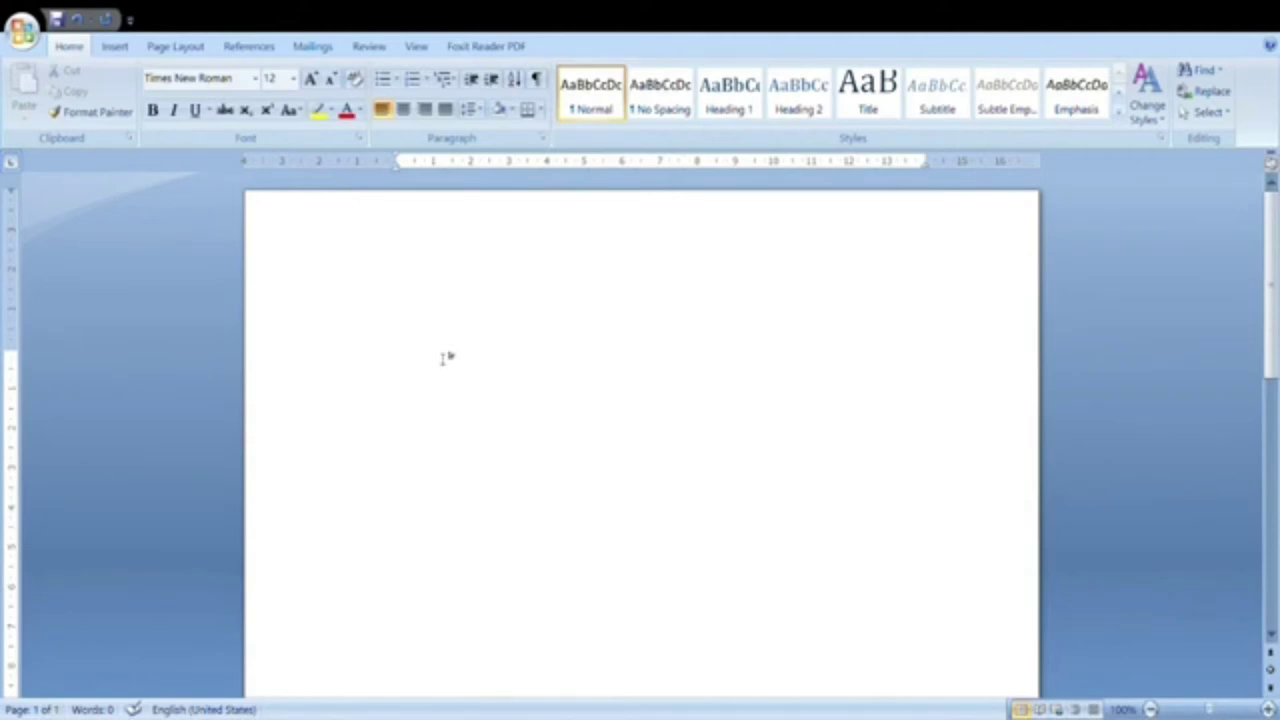
Step: Type the title KEGIATANKU HARI INI, centre and bold it, then start a new line
type("K")
type("EGI")
type("ATANKU HARI INI")
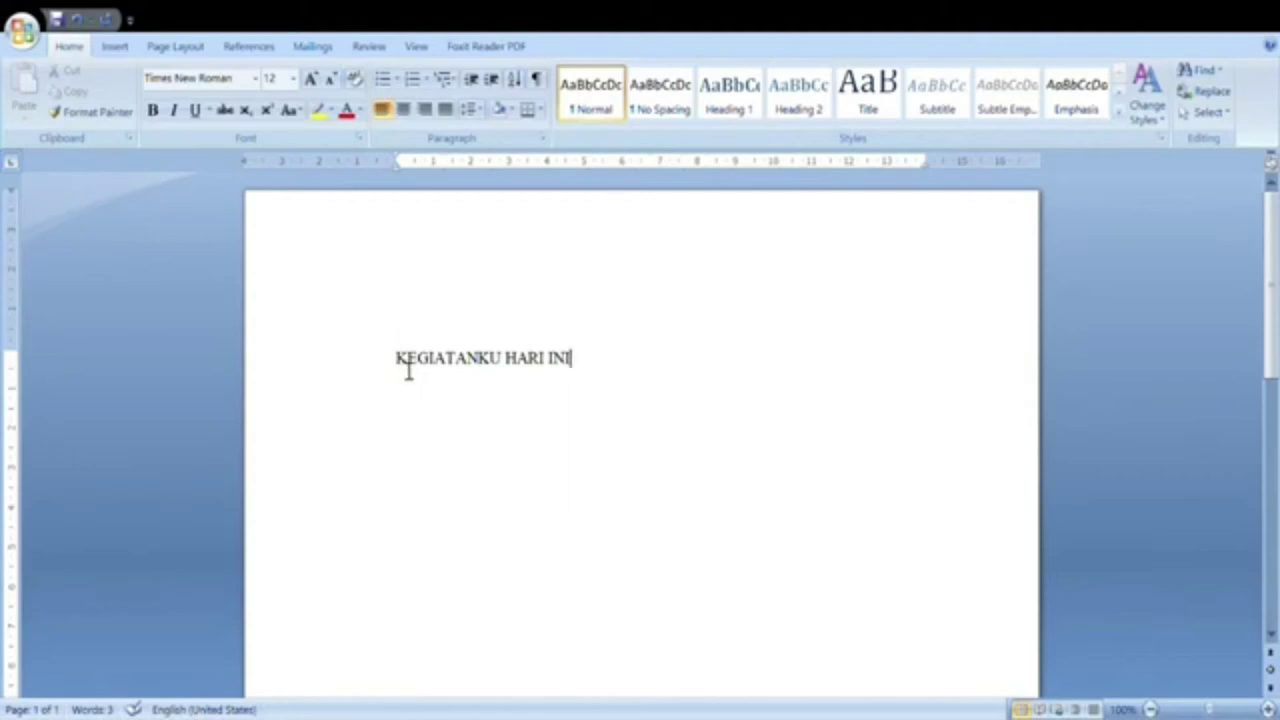
left_click(408, 368)
left_click_drag(408, 368, 577, 367)
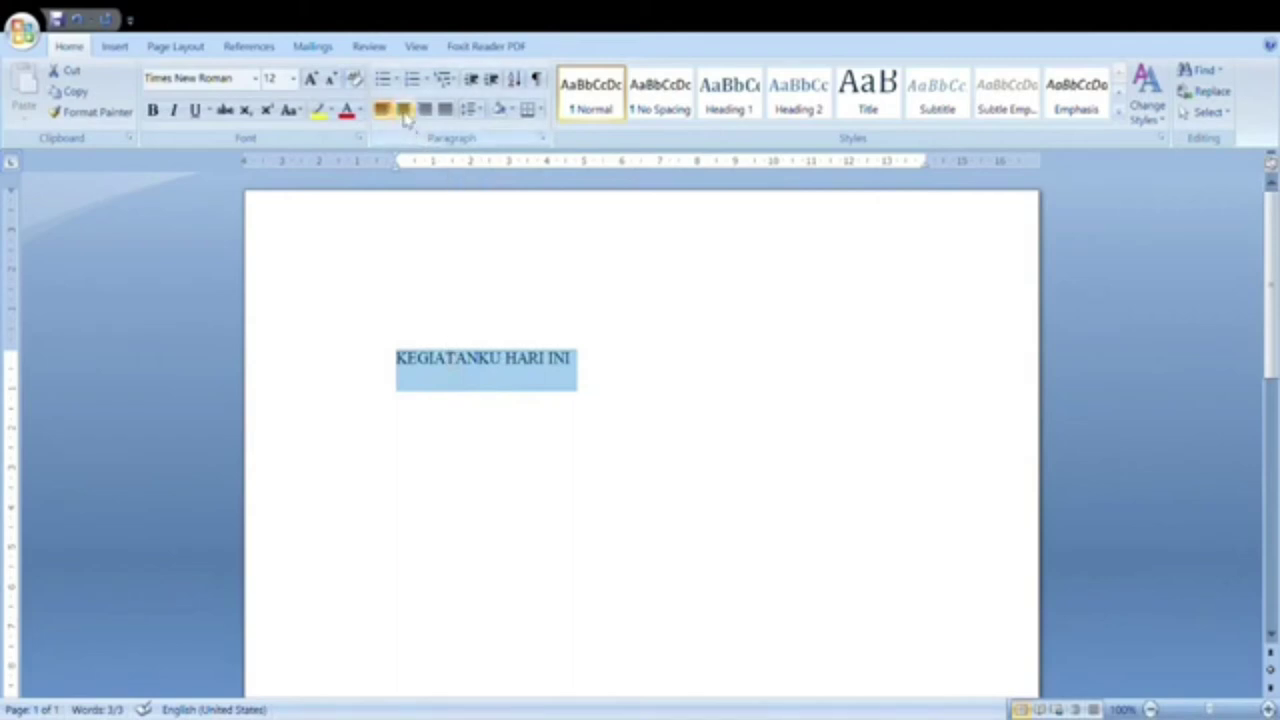
left_click(404, 110)
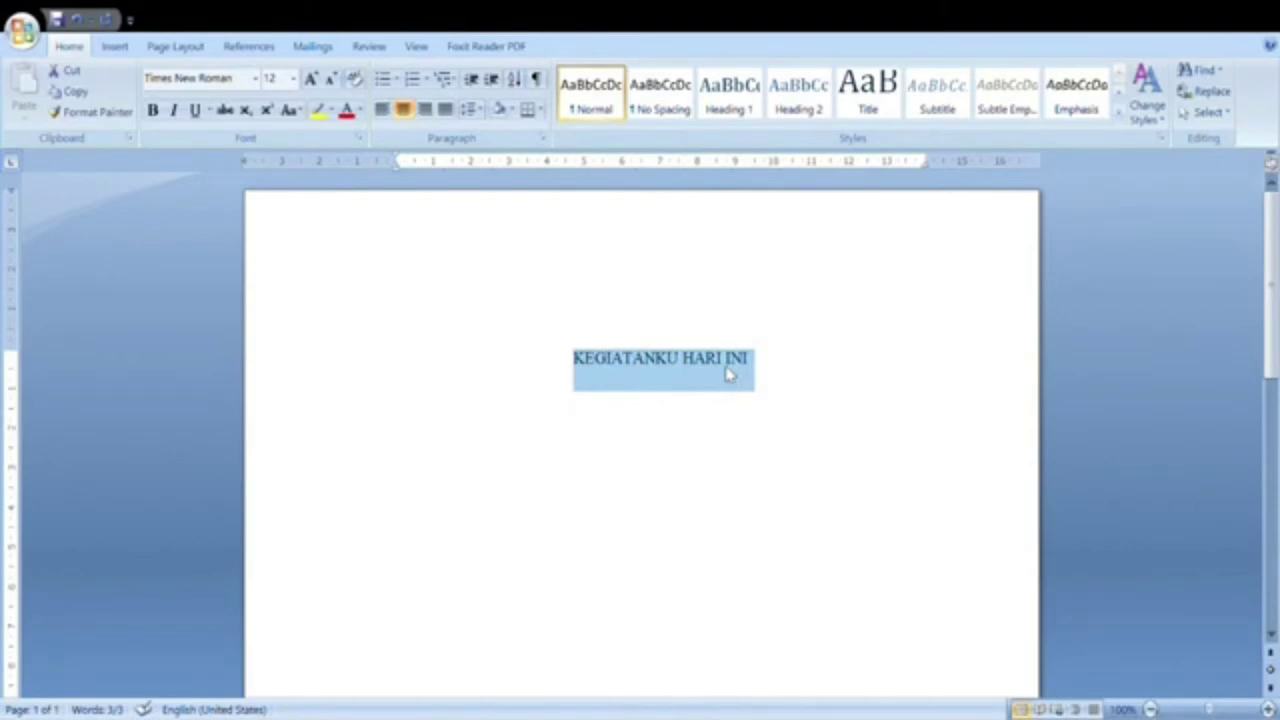
left_click(155, 112)
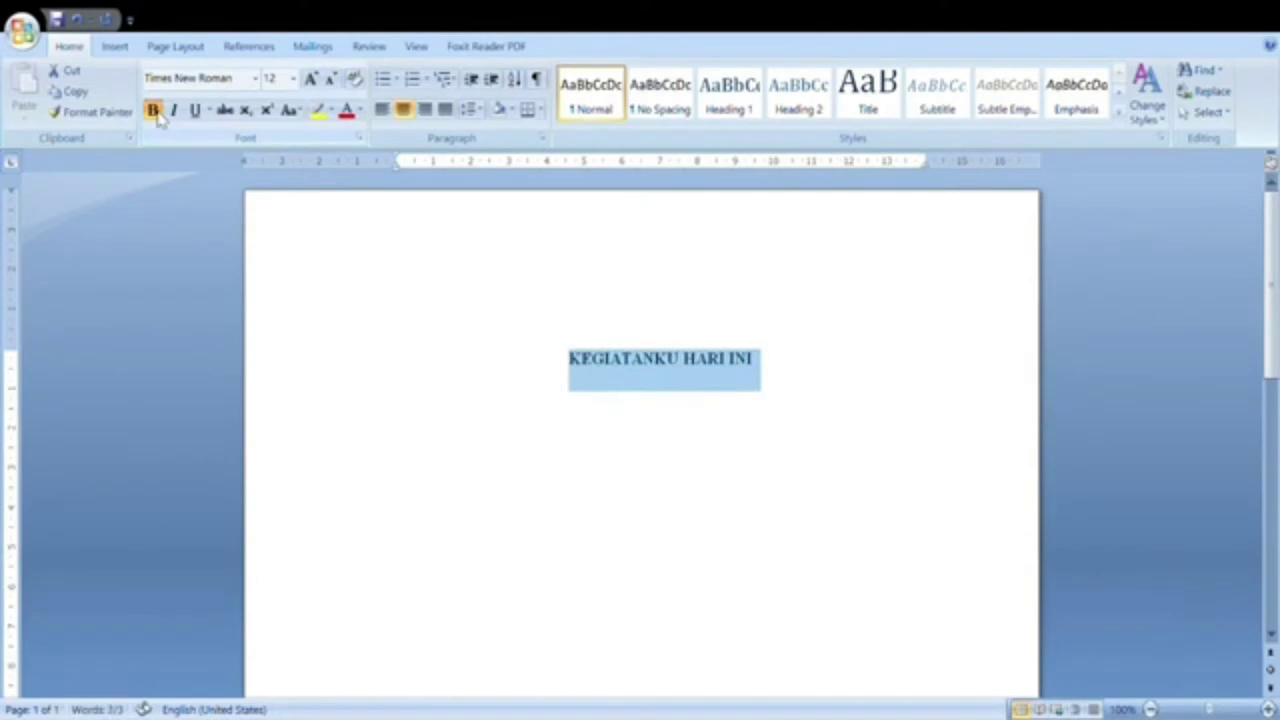
left_click(808, 376)
key("Return")
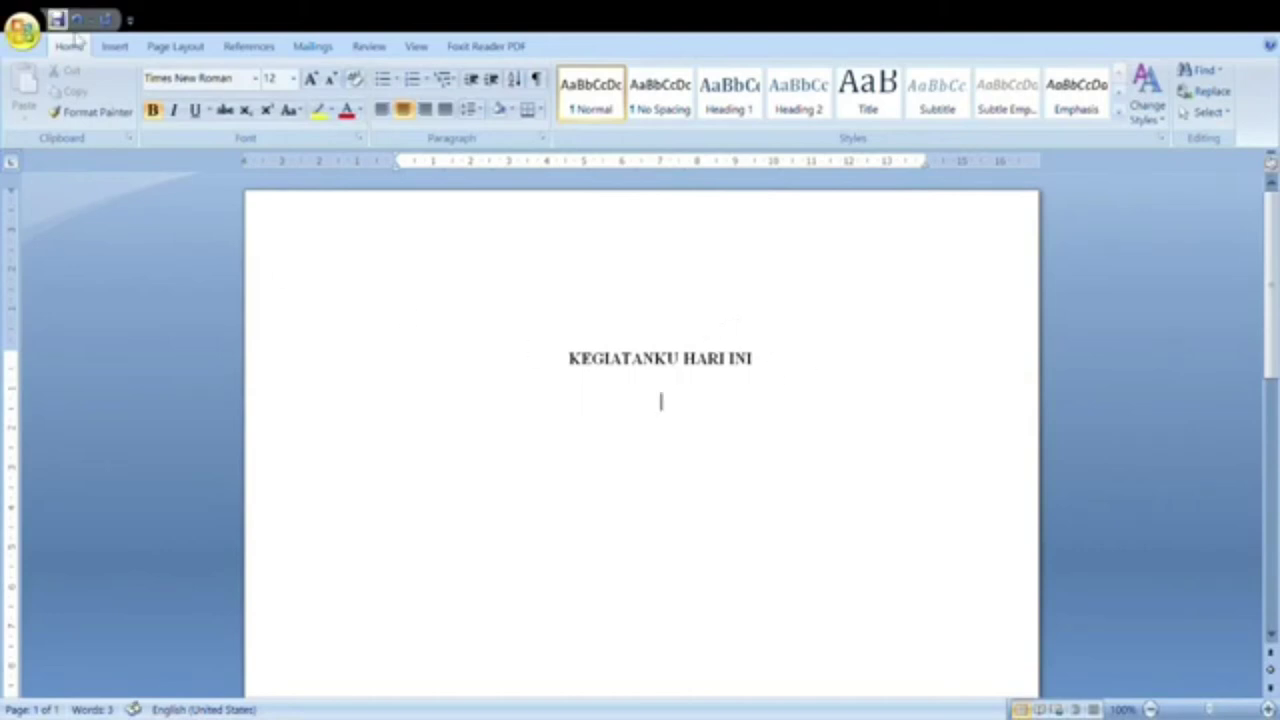
Step: Insert the picture mobil 1 from the TIK GAMBAR folder below the title
left_click(118, 47)
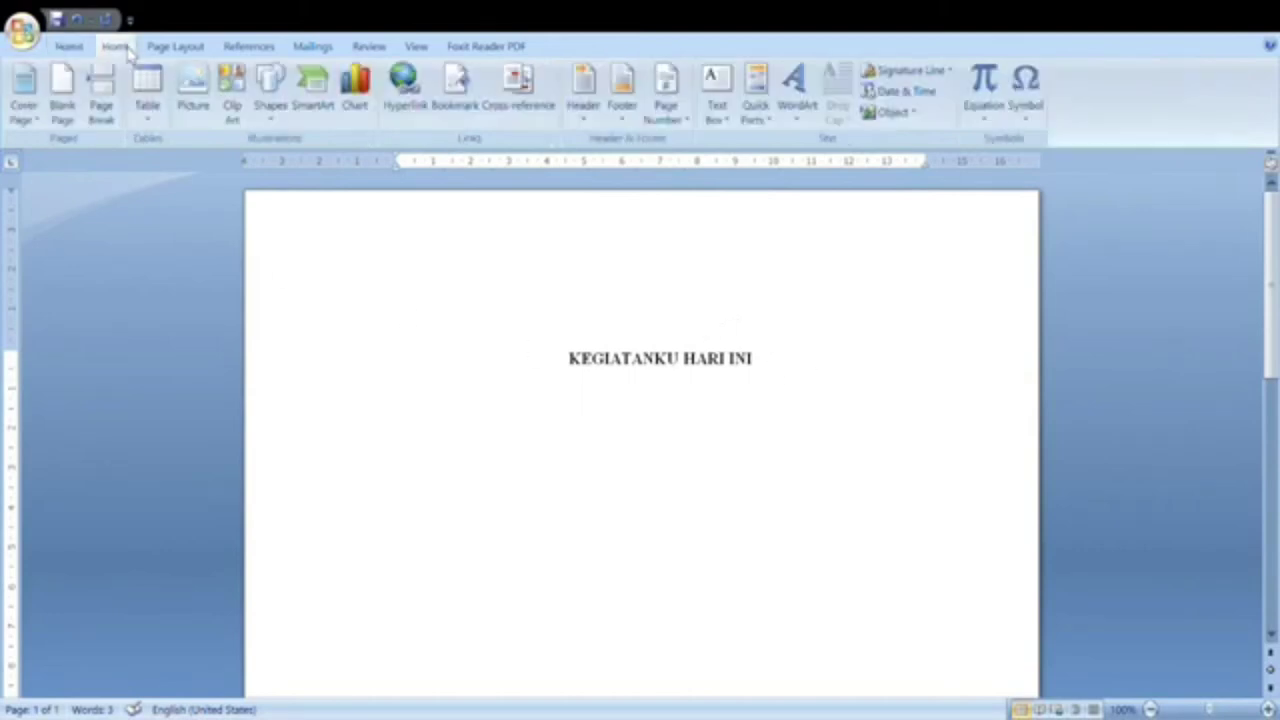
left_click(200, 90)
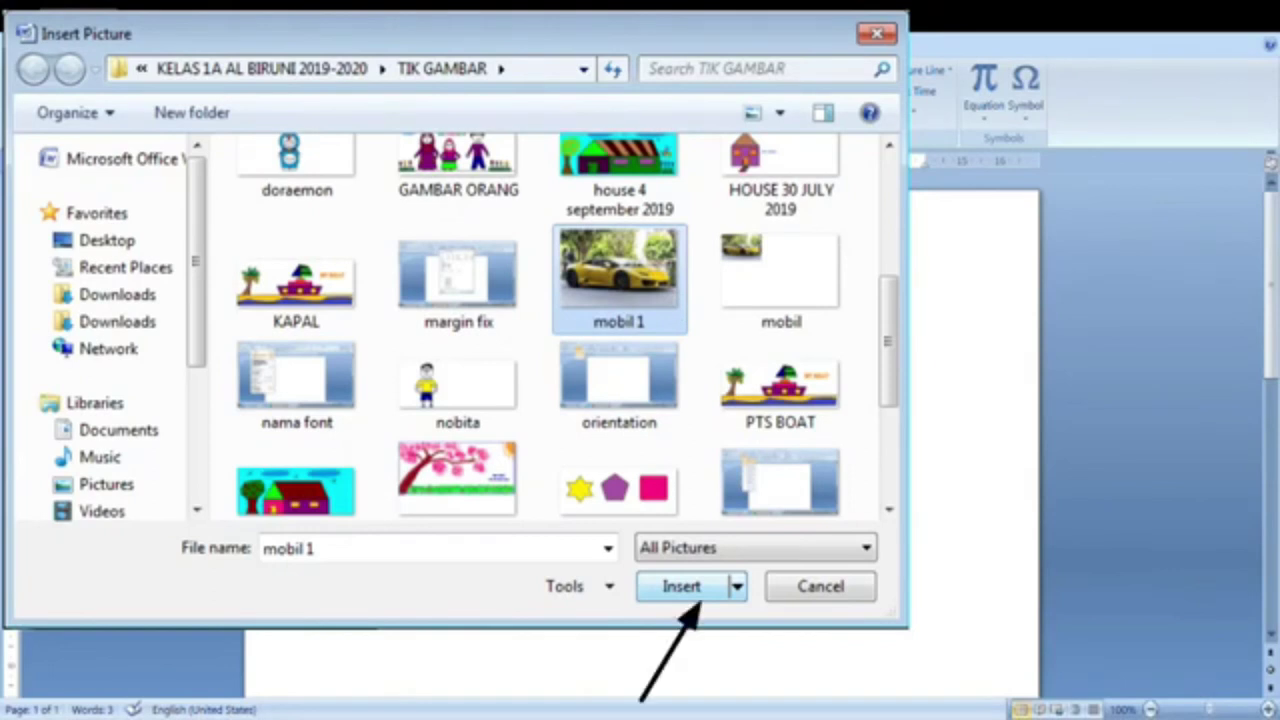
left_click(681, 586)
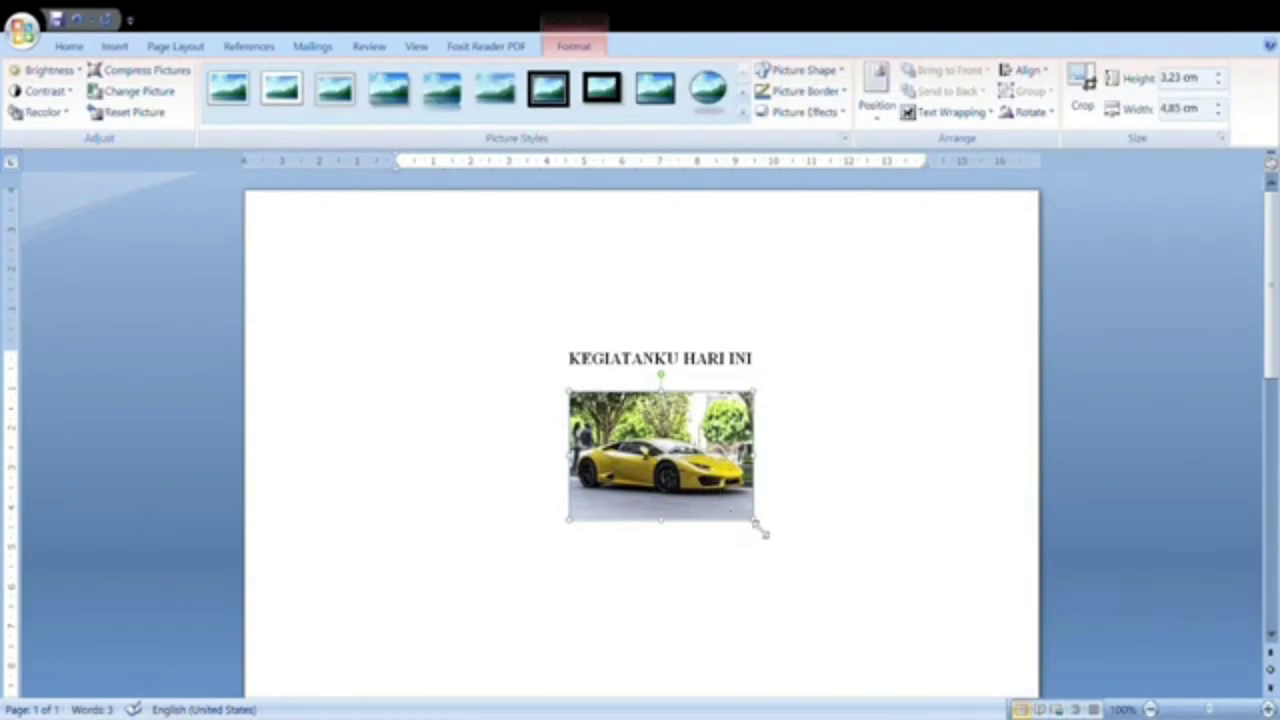
Step: Enlarge the car photo to 7.45 cm x 11.2 cm and add an empty line below it
left_click_drag(760, 530, 1005, 662)
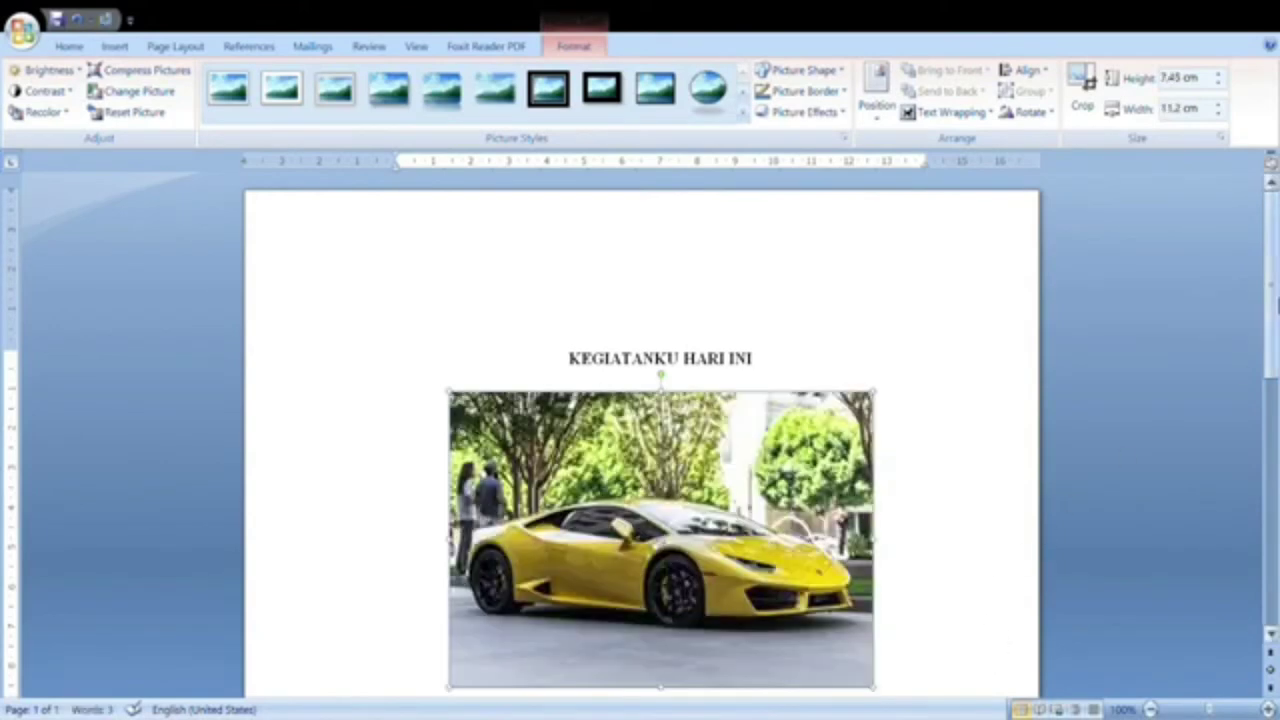
scroll(660, 450, "down", 3)
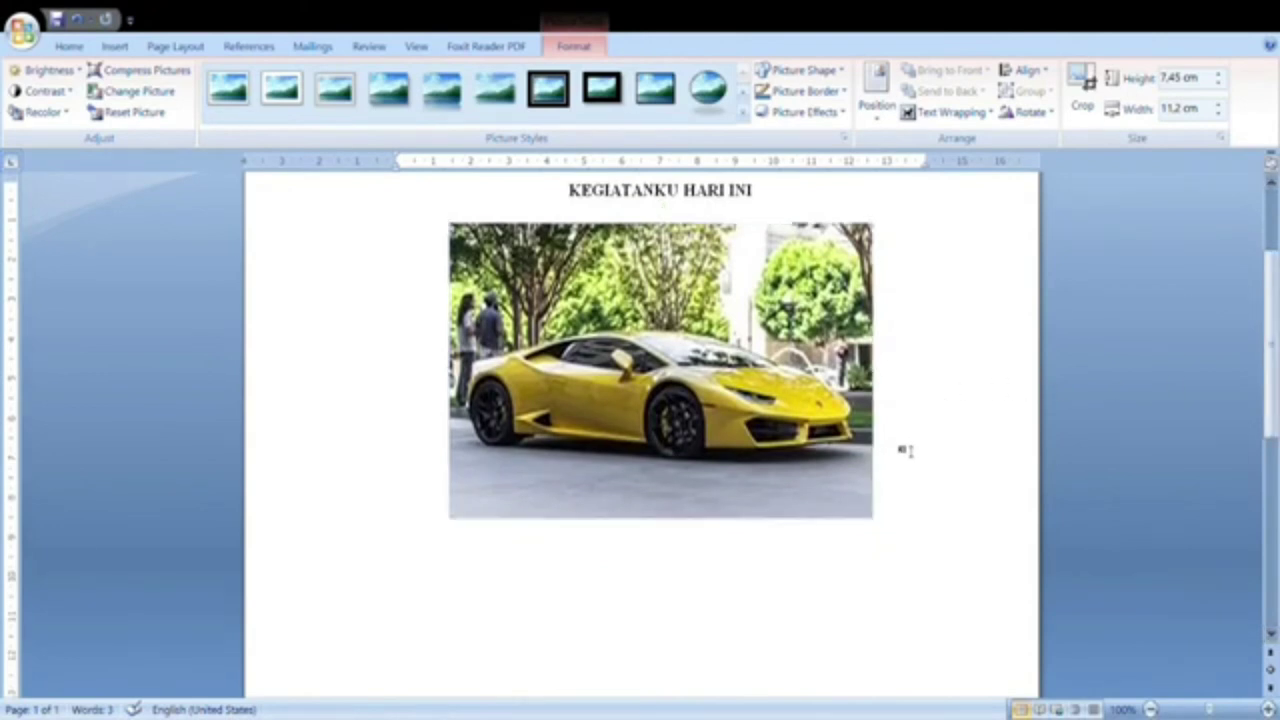
left_click(906, 450)
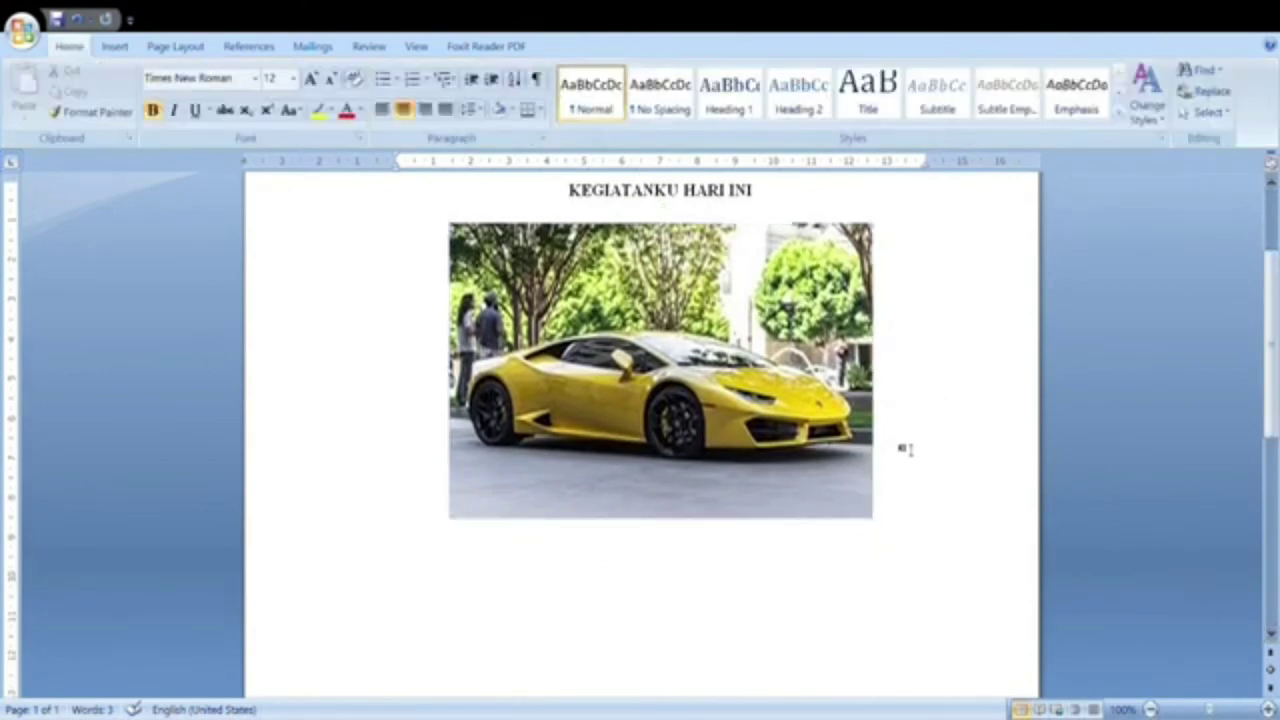
key("Return")
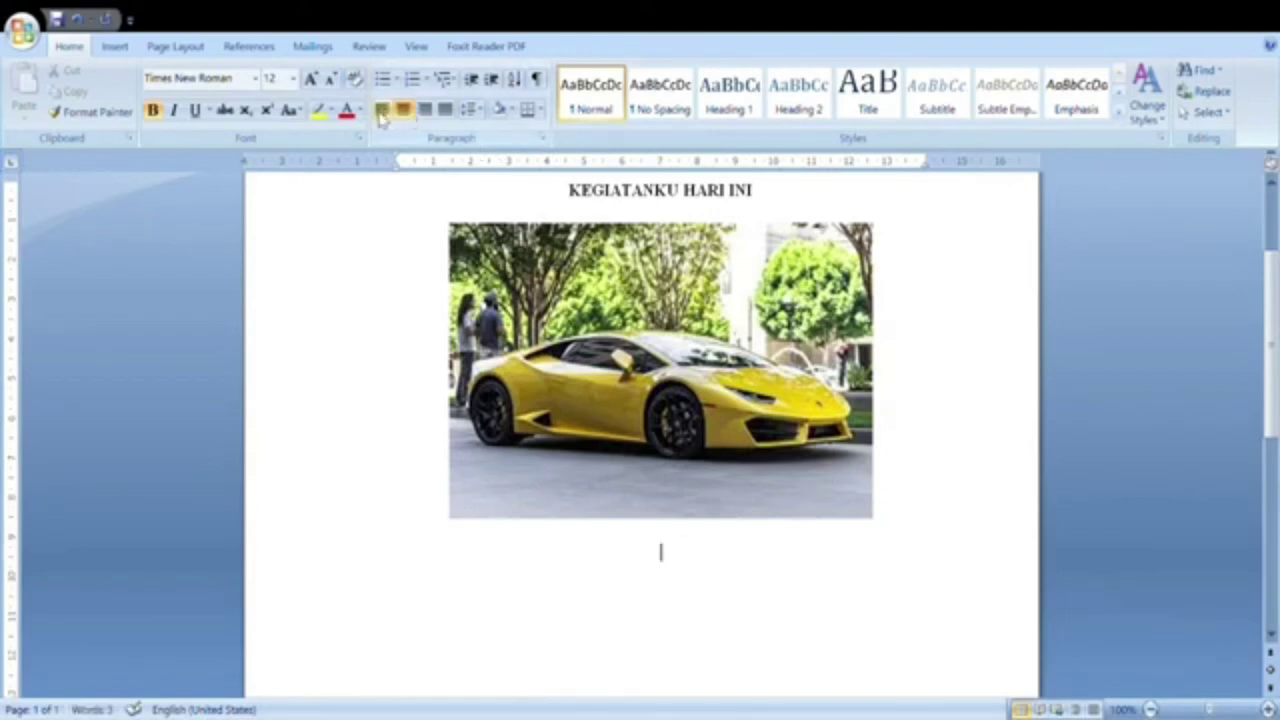
Step: Left-align and type 'Hari ini aku sangat bahagia, karena aku diajak ayahku berolahraga bersama.'
left_click(381, 112)
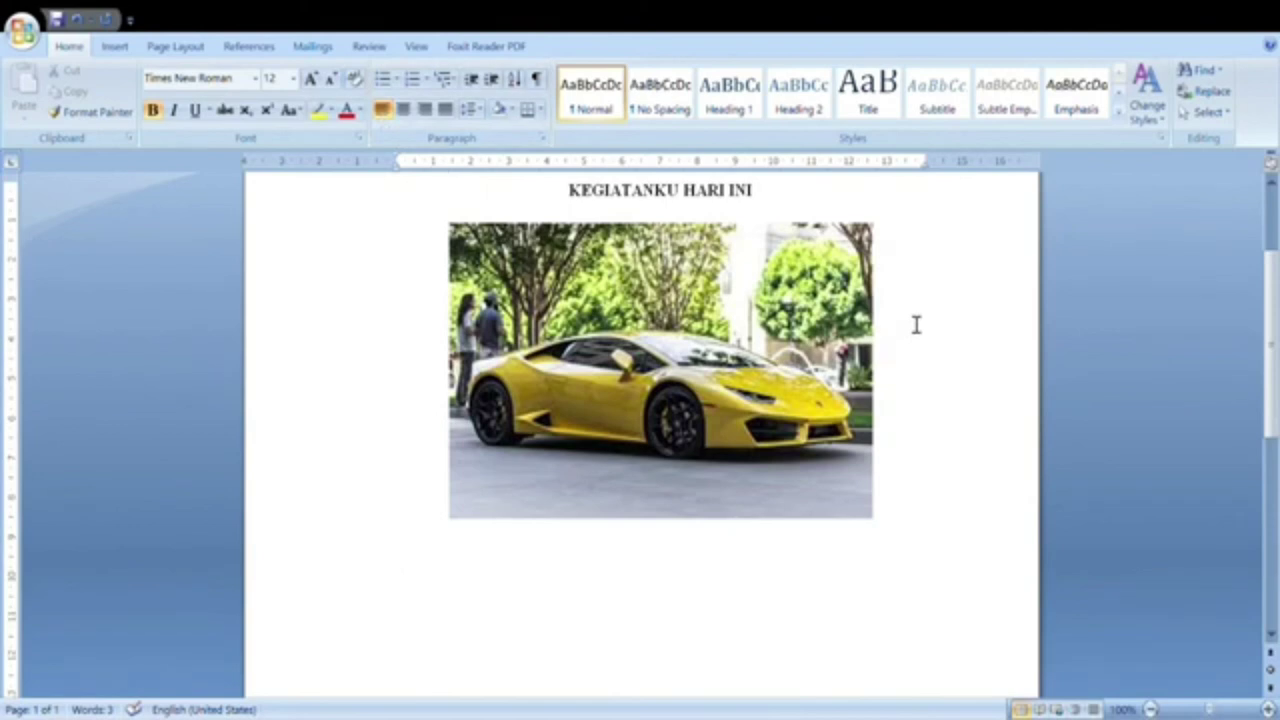
type("Hari ini")
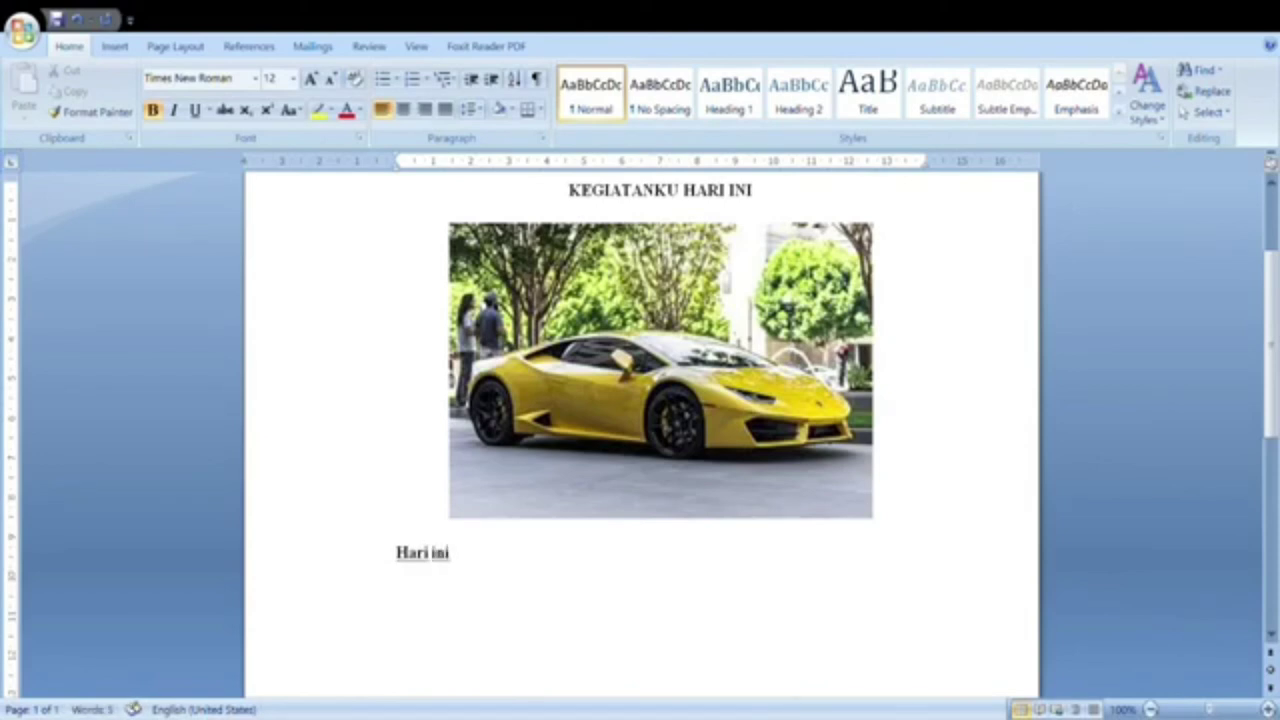
type(" aku sangat bahagia, karena aku diajak ayahk")
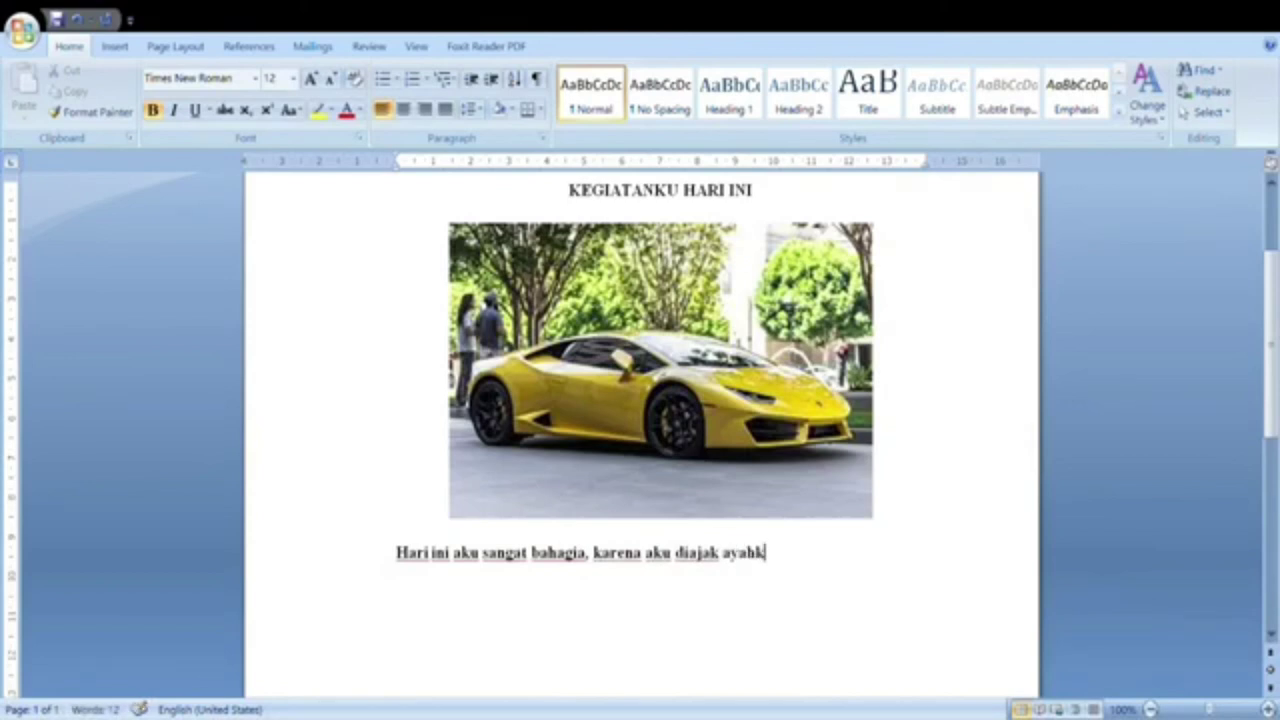
type("u berolahraga bersama")
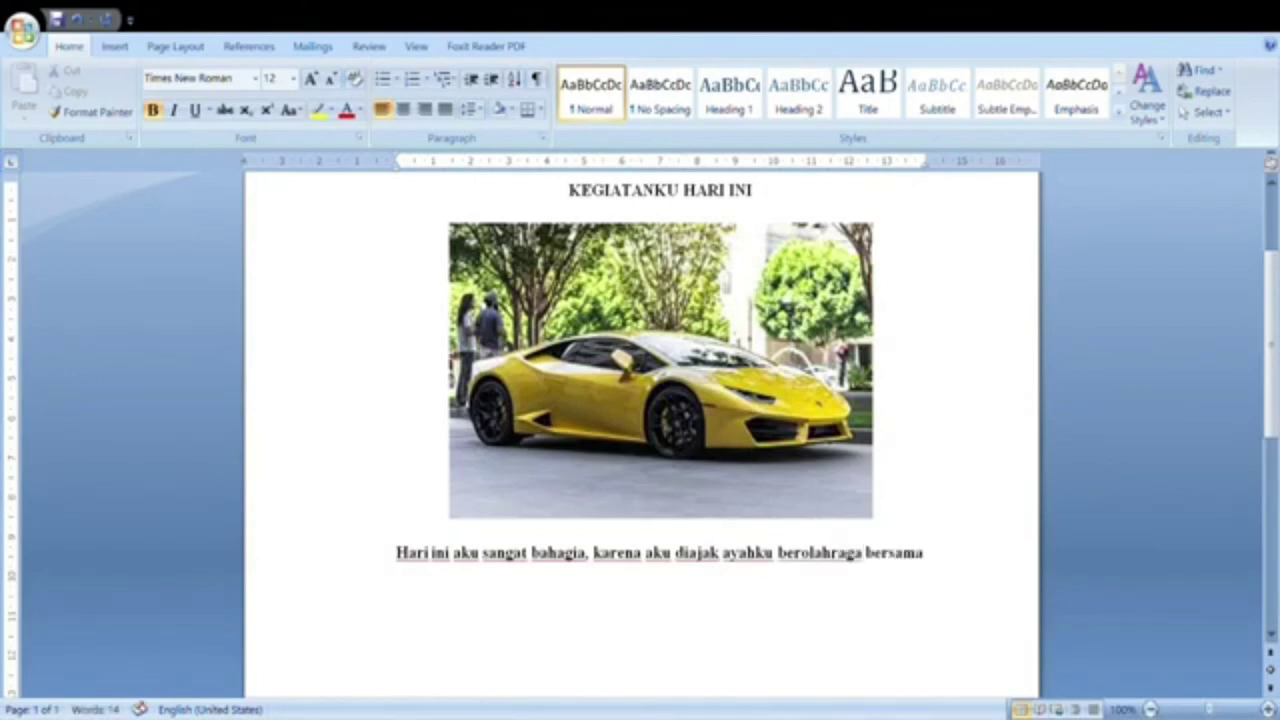
type(".")
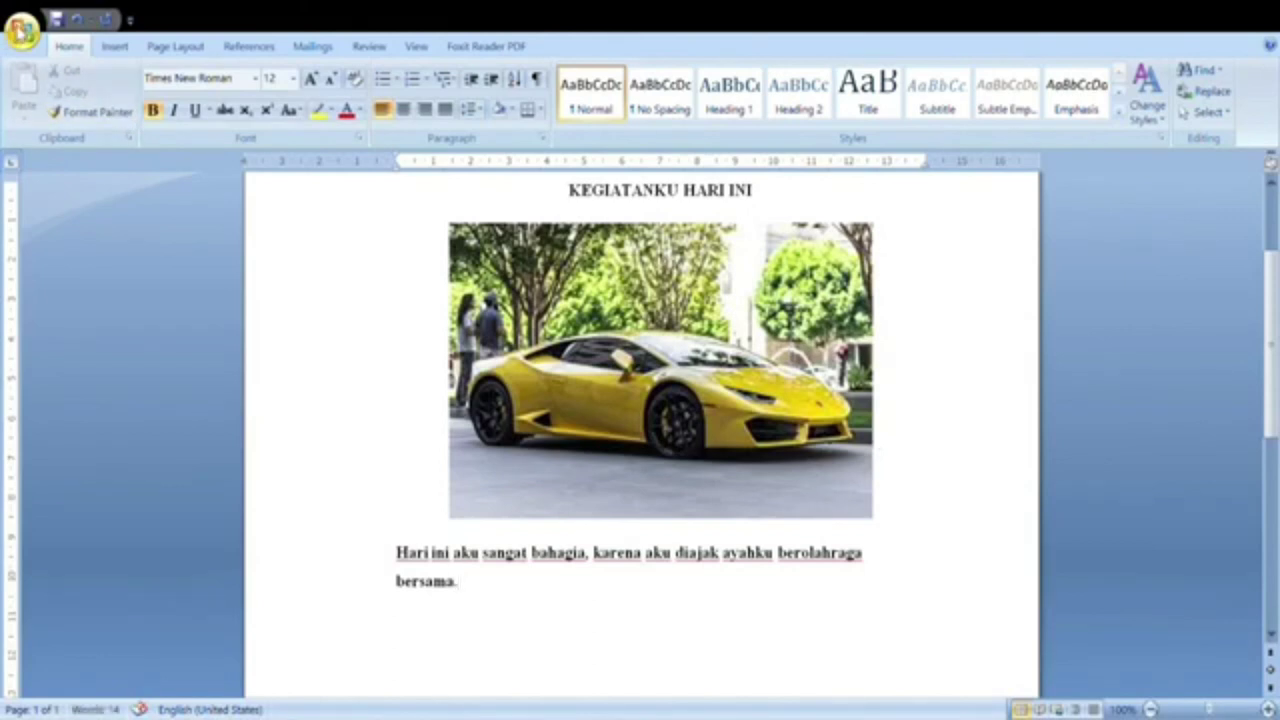
left_click(22, 30)
mouse_move(82, 244)
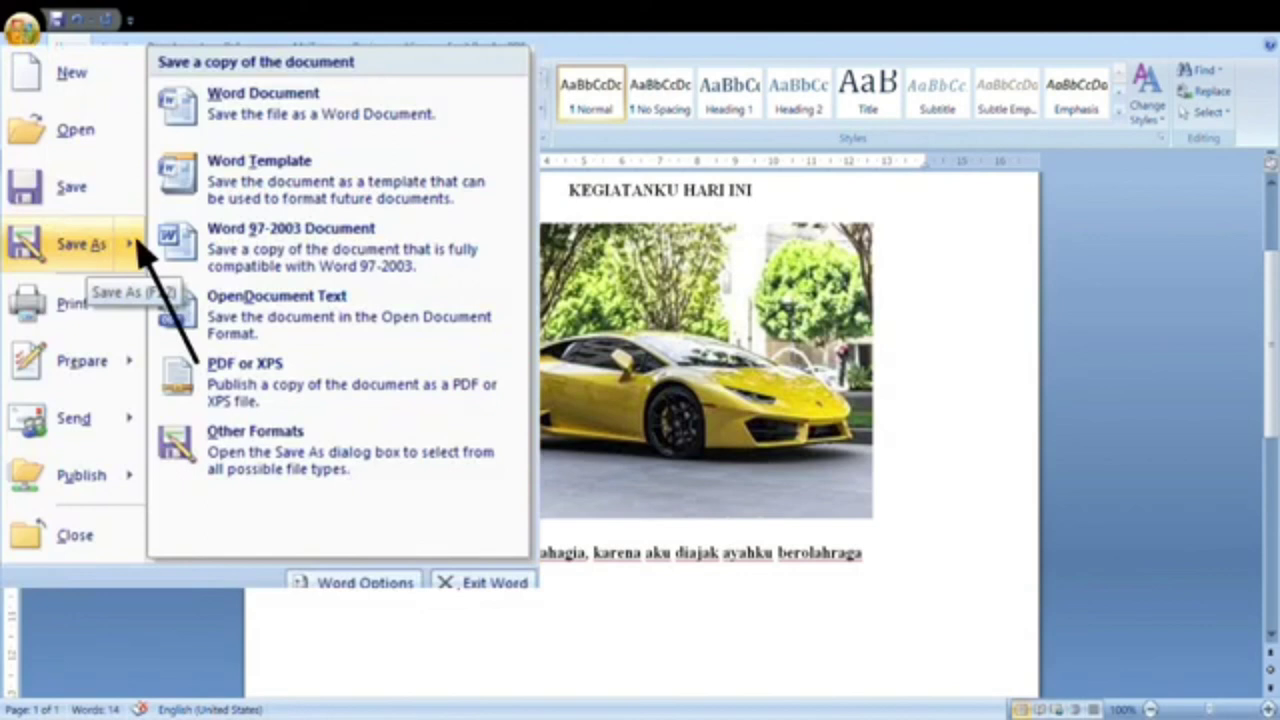
Step: Save the document as a Word file named PROJECT KEGIATANKU
left_click(80, 244)
type("PROJECT KEGIATANKU")
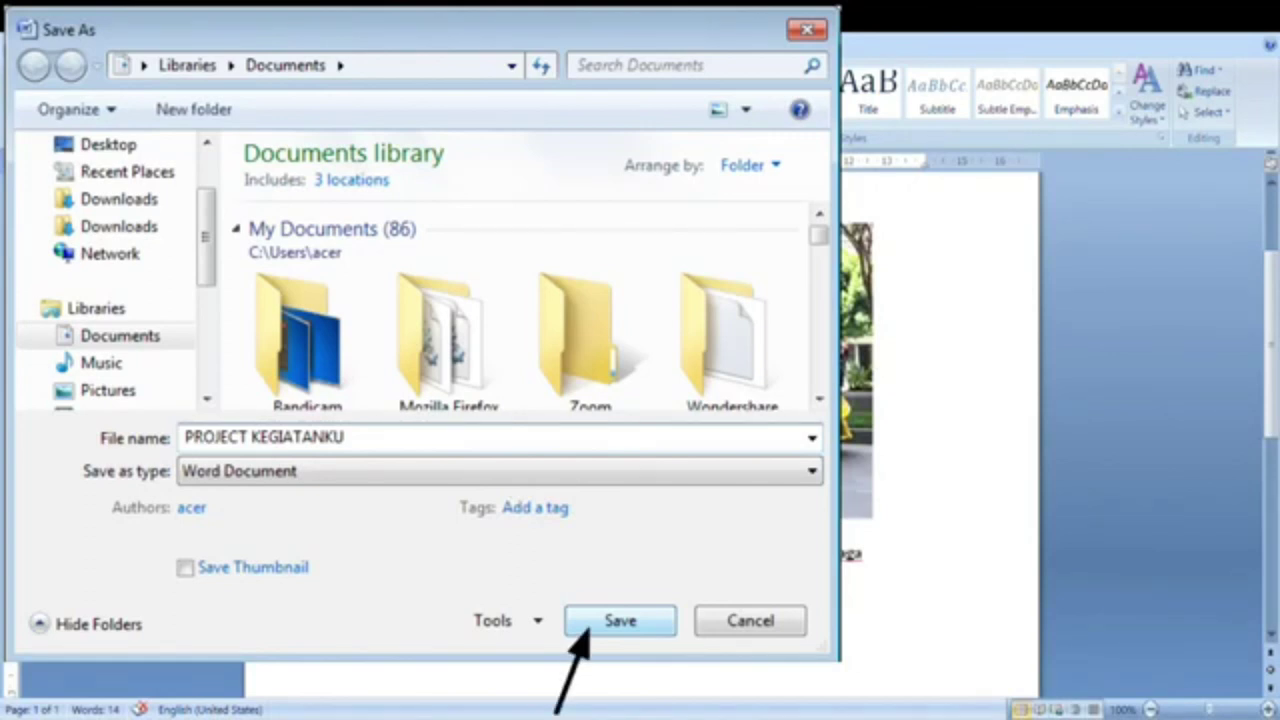
left_click(620, 620)
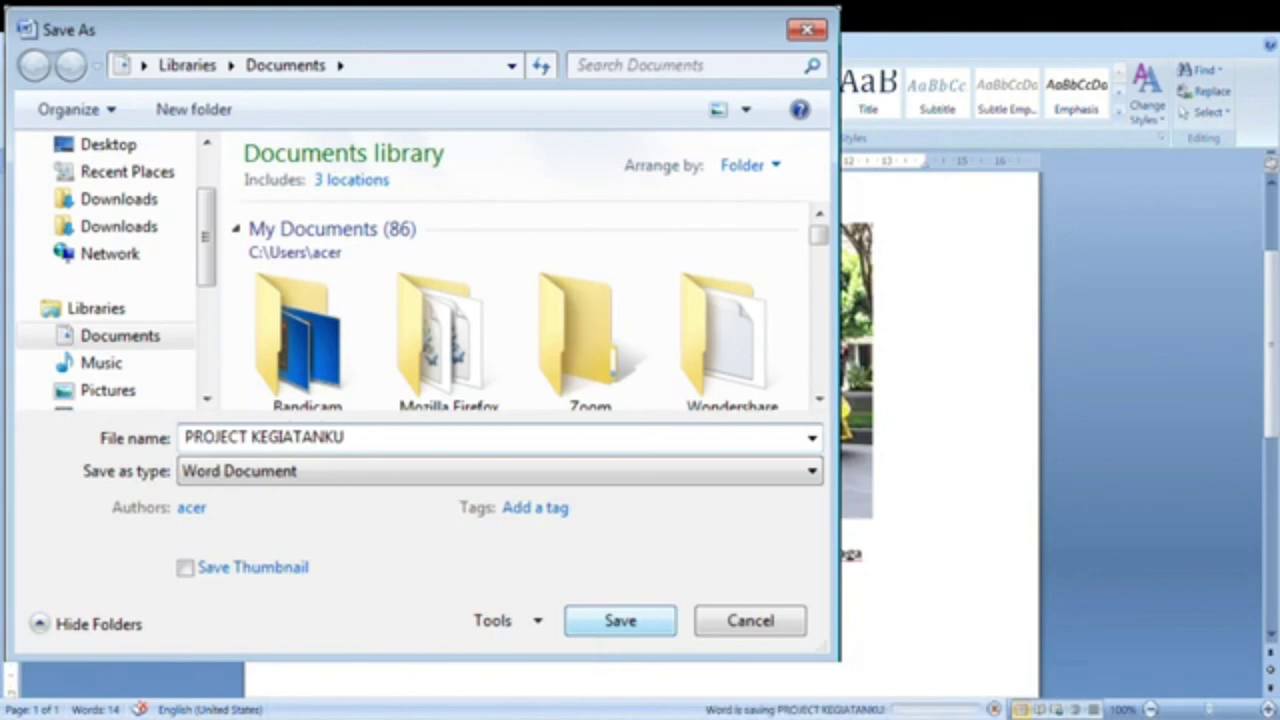